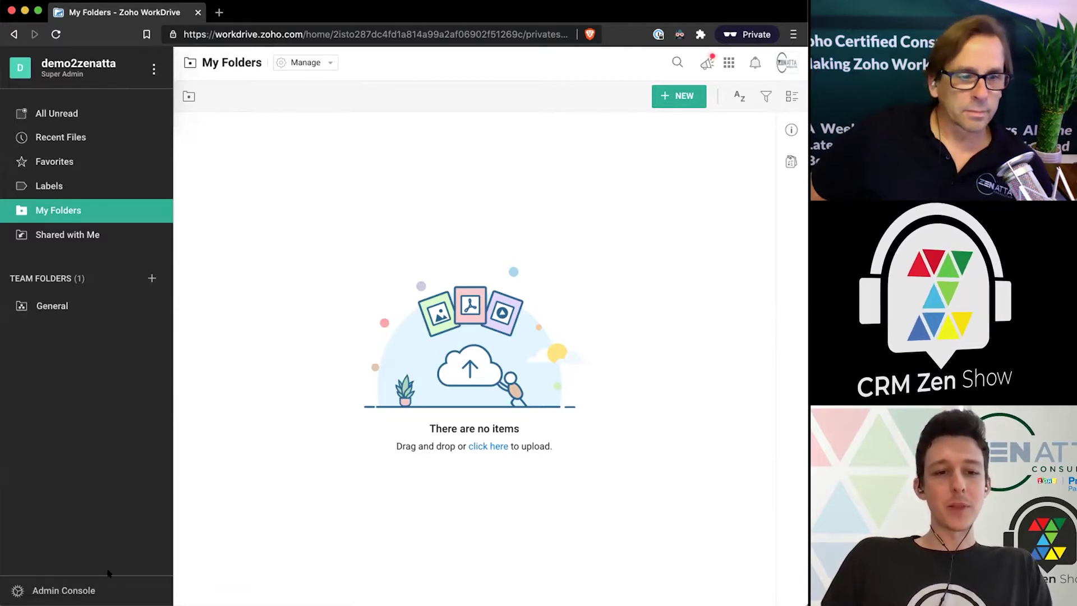
- Open the Admin Console and view the Members page listing the organisation's two active members
click(112, 589)
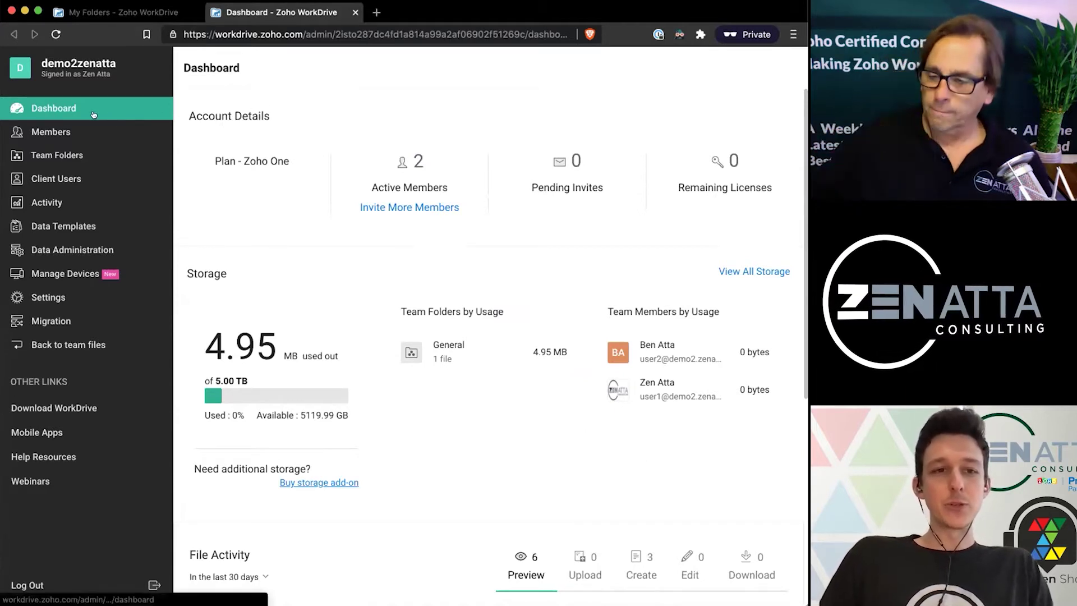
click(80, 132)
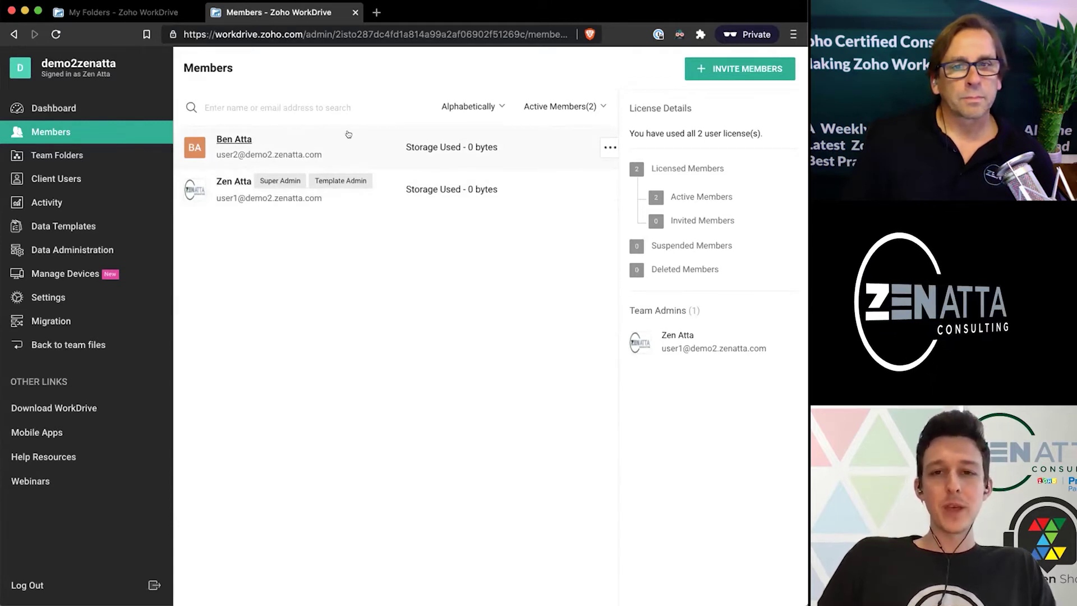
click(607, 147)
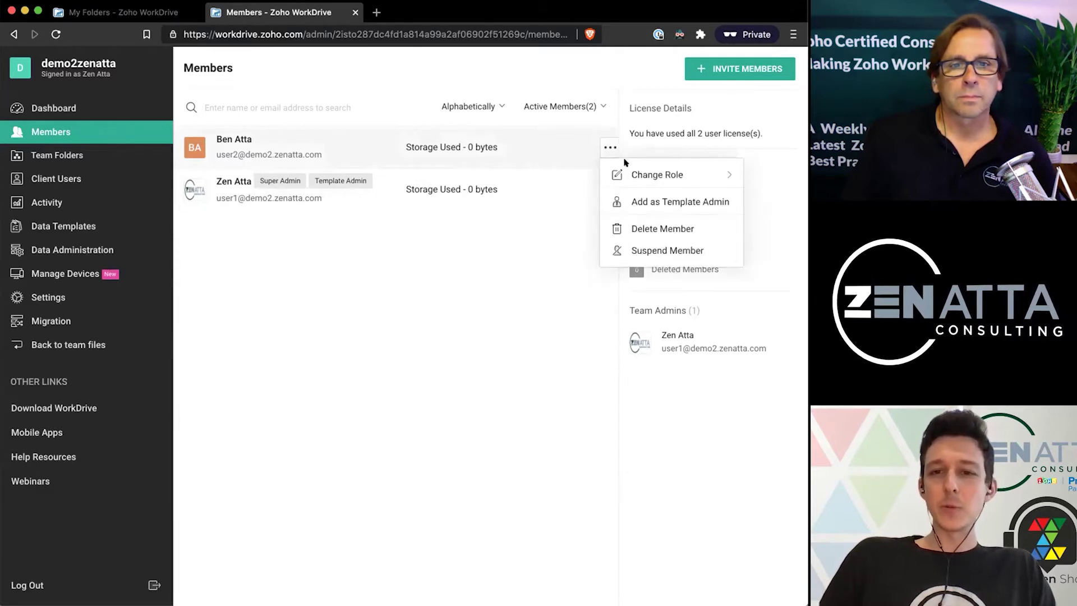
mouse_move(629, 173)
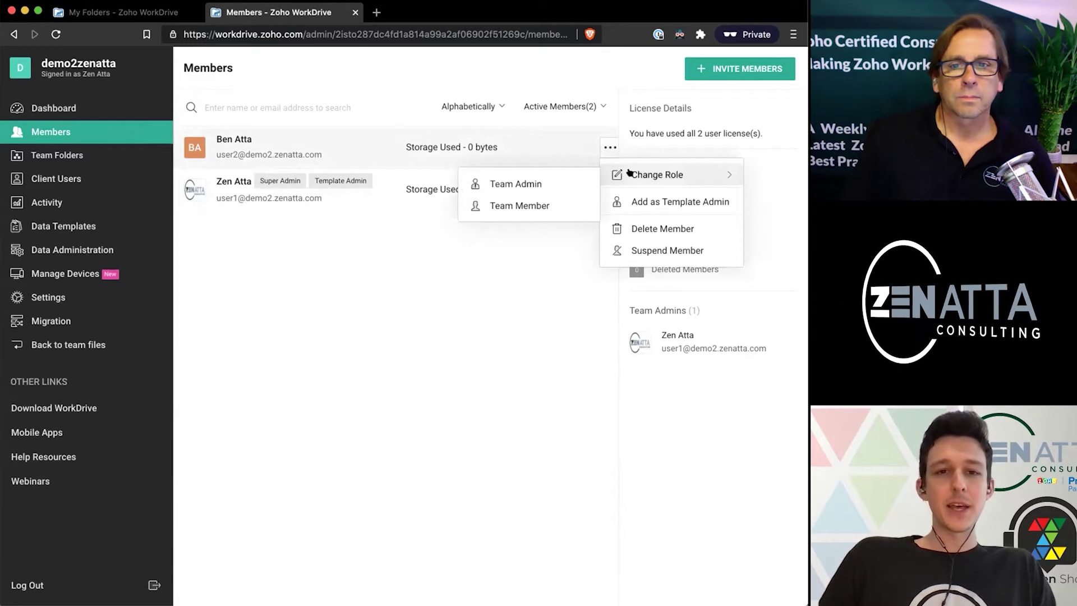
click(559, 202)
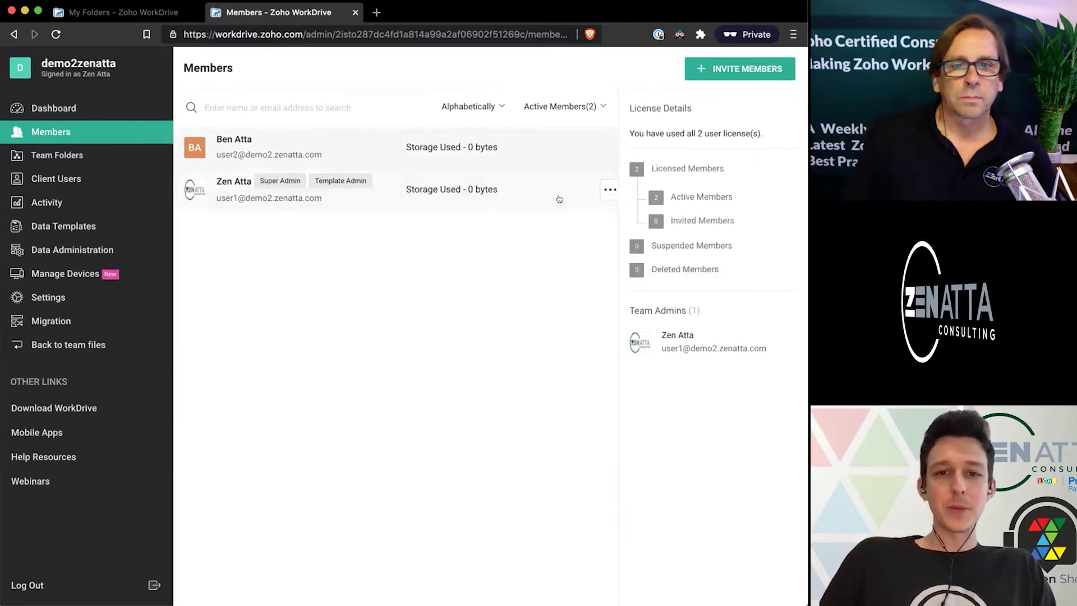
click(602, 146)
mouse_move(615, 174)
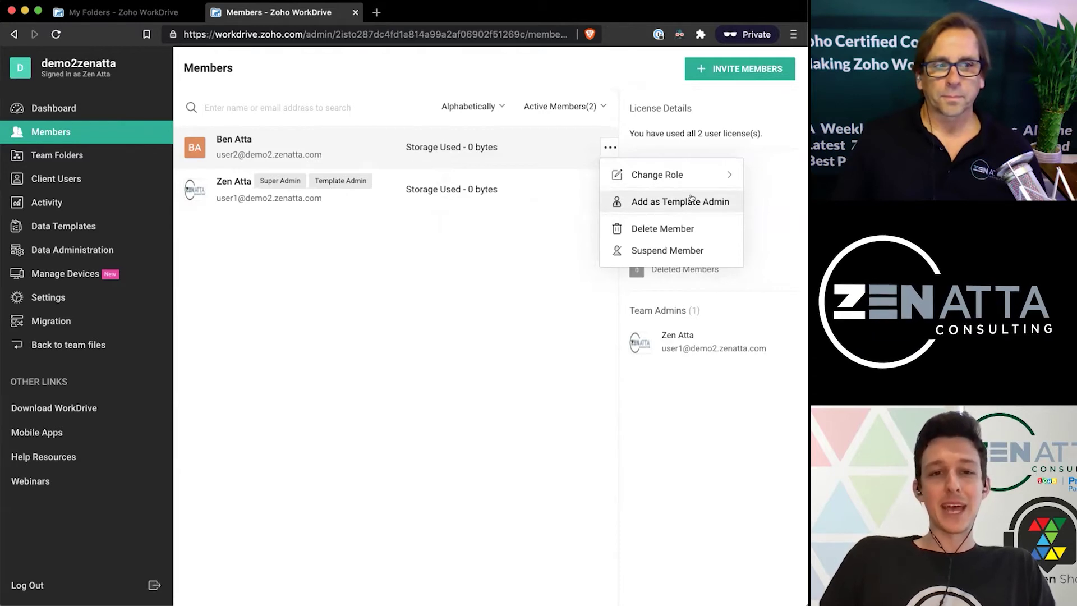
mouse_move(662, 175)
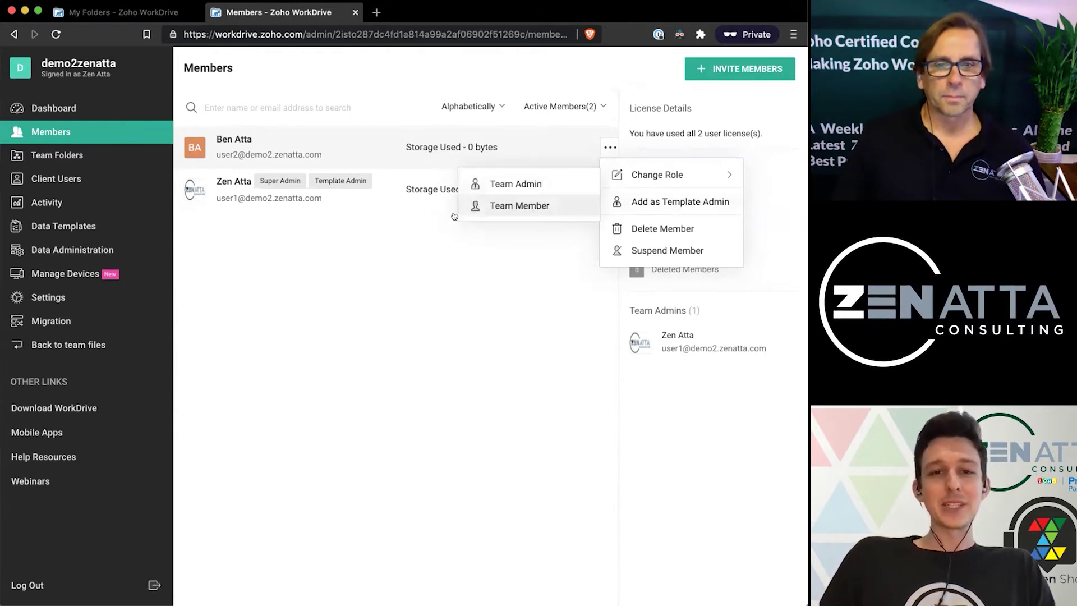
click(405, 257)
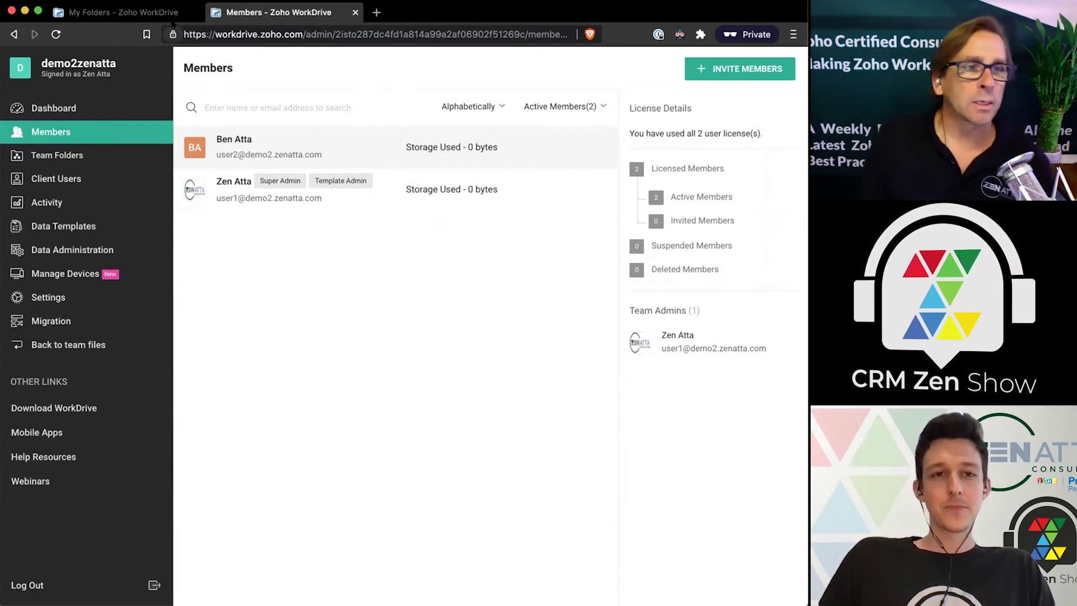
click(129, 12)
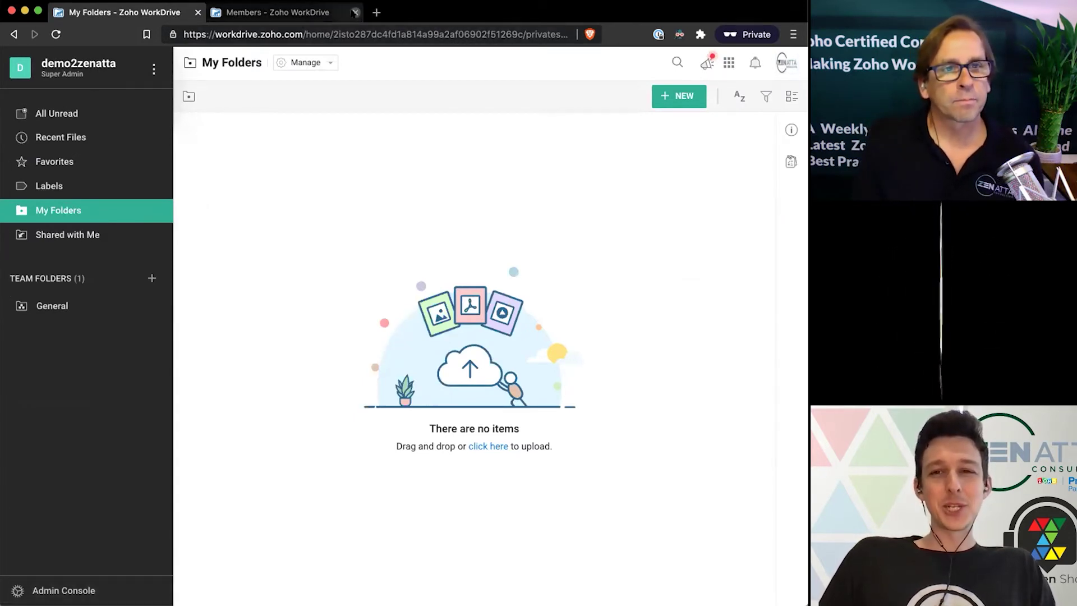
- Close the admin console and show Team Details' Groups tab with Christmas Party Planning and Marketing Department
click(356, 12)
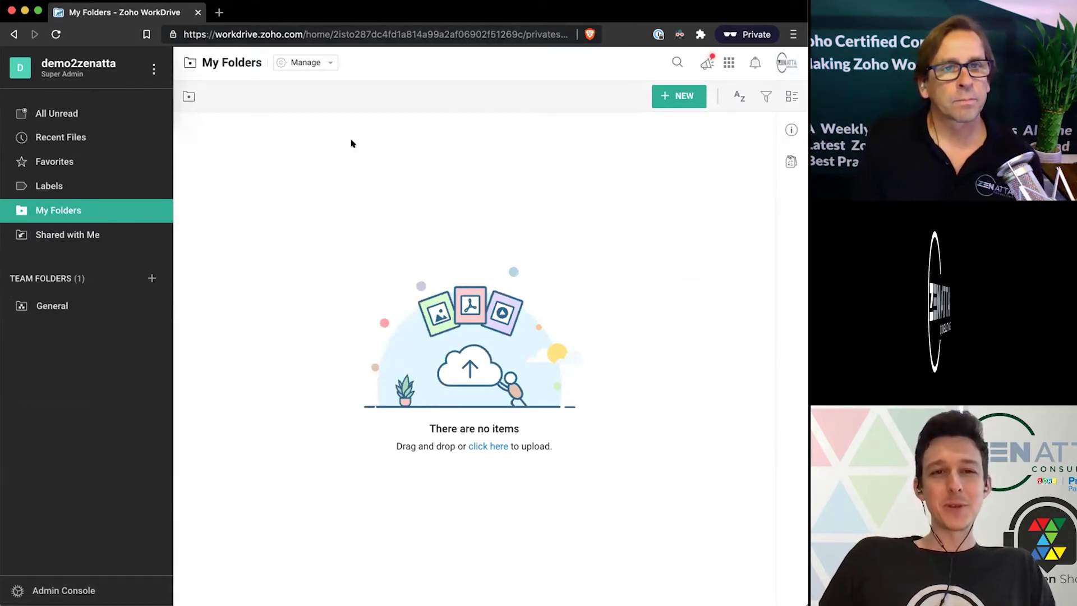
click(784, 66)
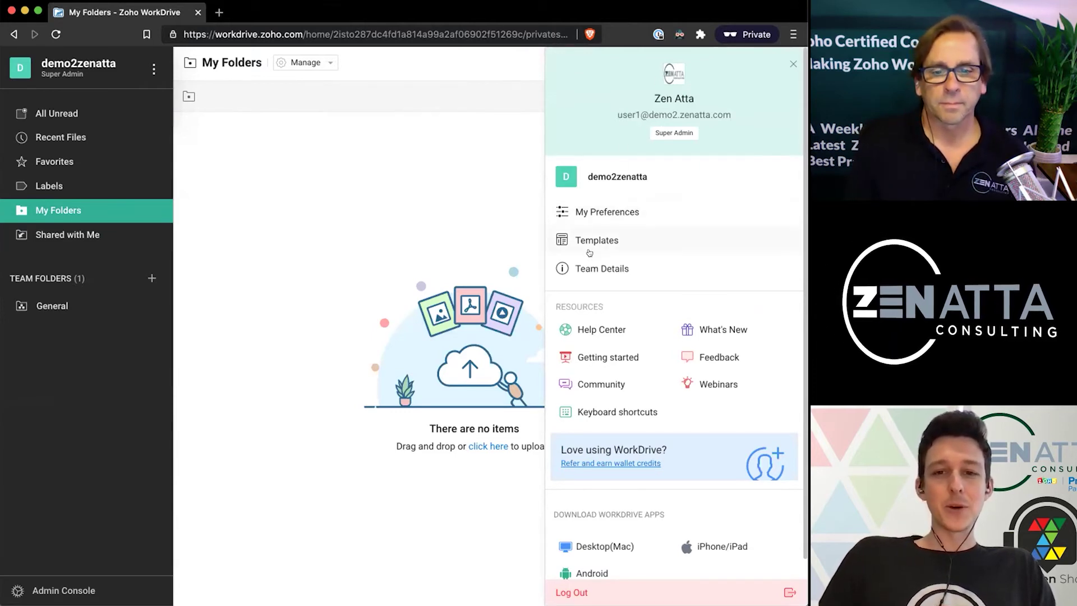
click(589, 267)
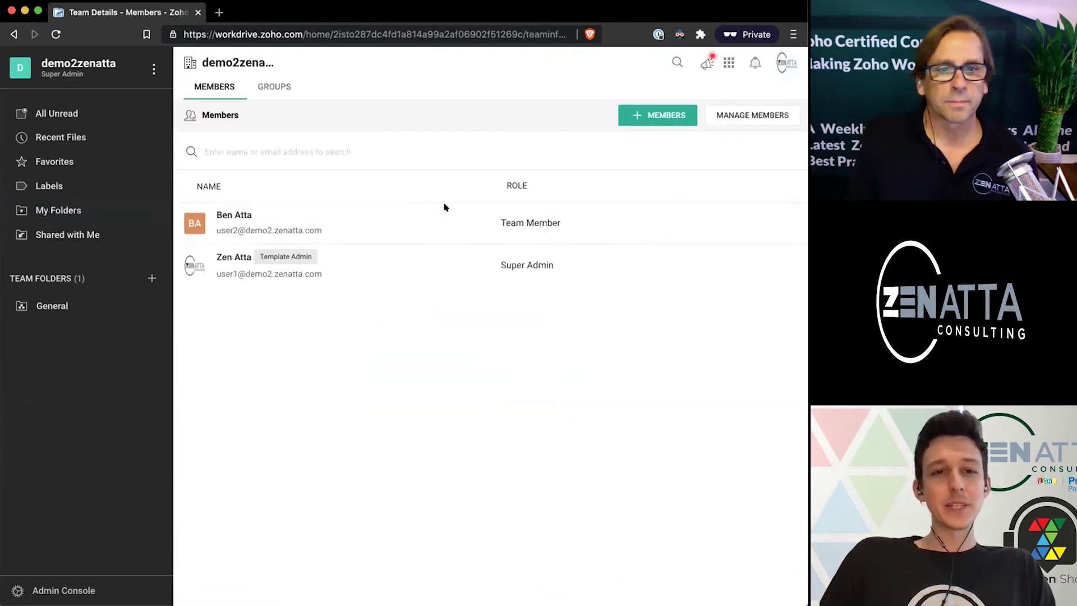
click(272, 90)
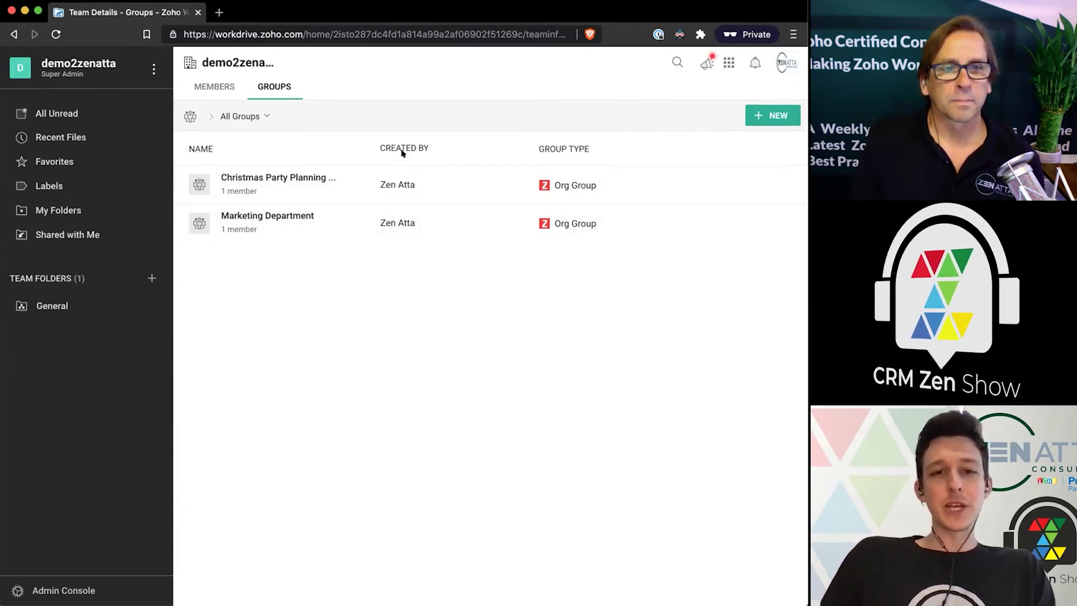
- Start a new WorkDrive group named 'Sales Team' with a description about sales-activity participants
click(747, 113)
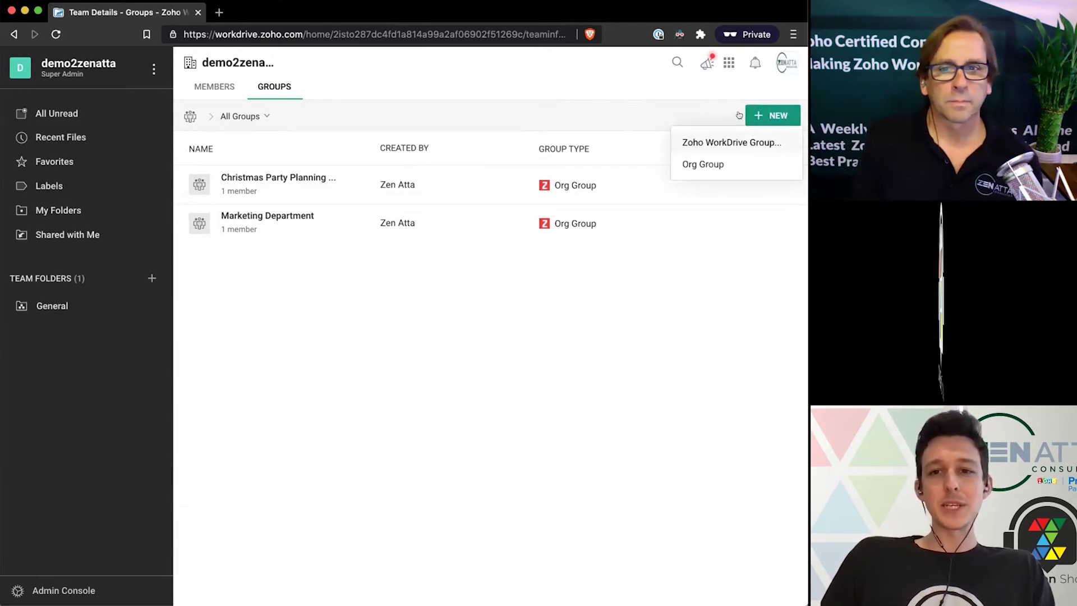
click(724, 140)
text(Sales Team)
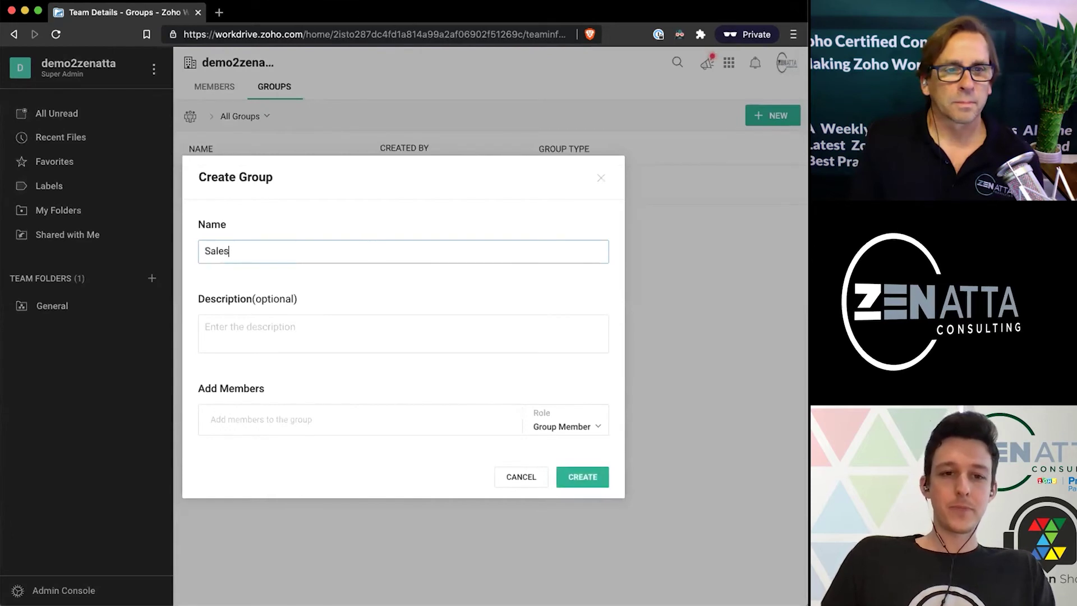
click(329, 327)
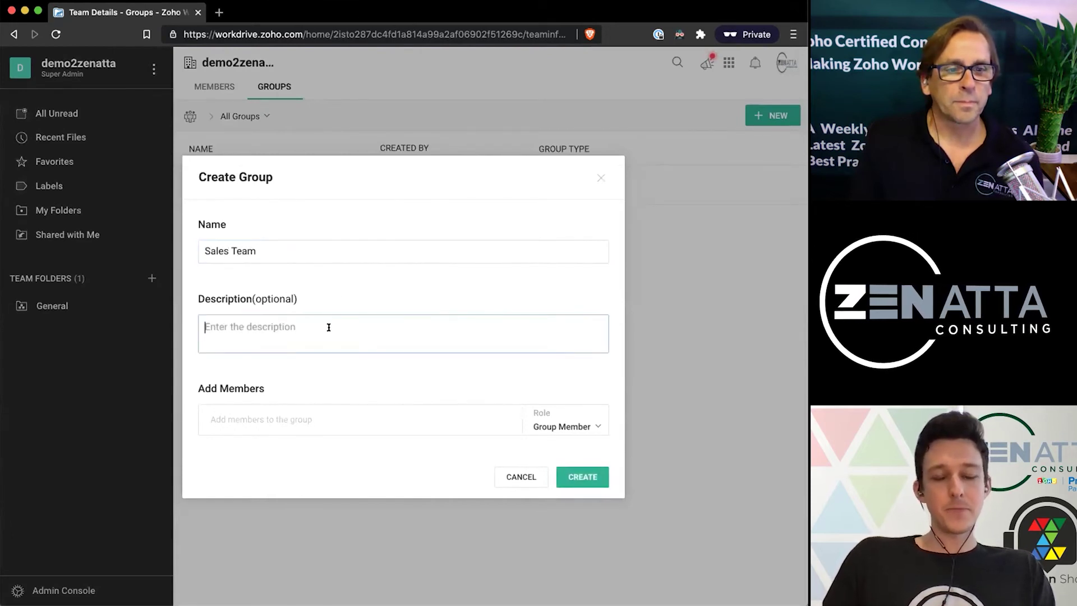
text(This is a group of )
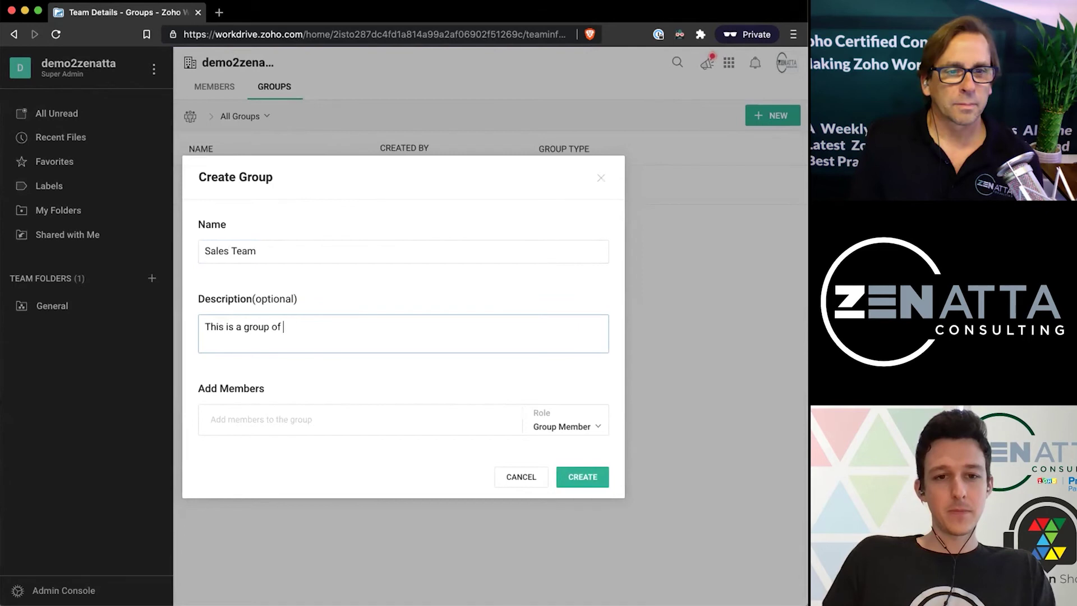
text(all team-m)
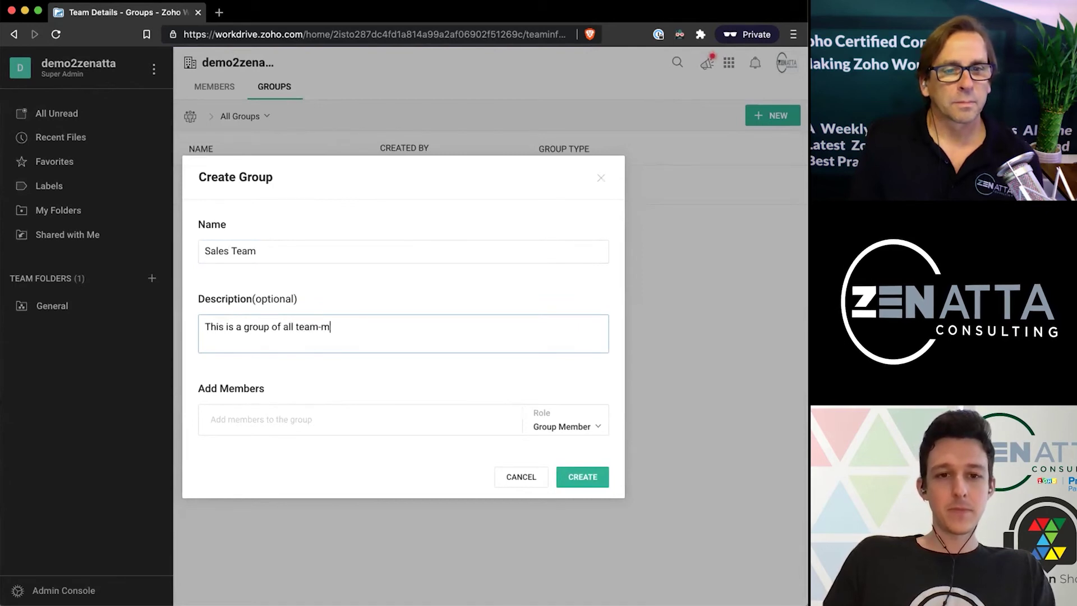
text(embers tha)
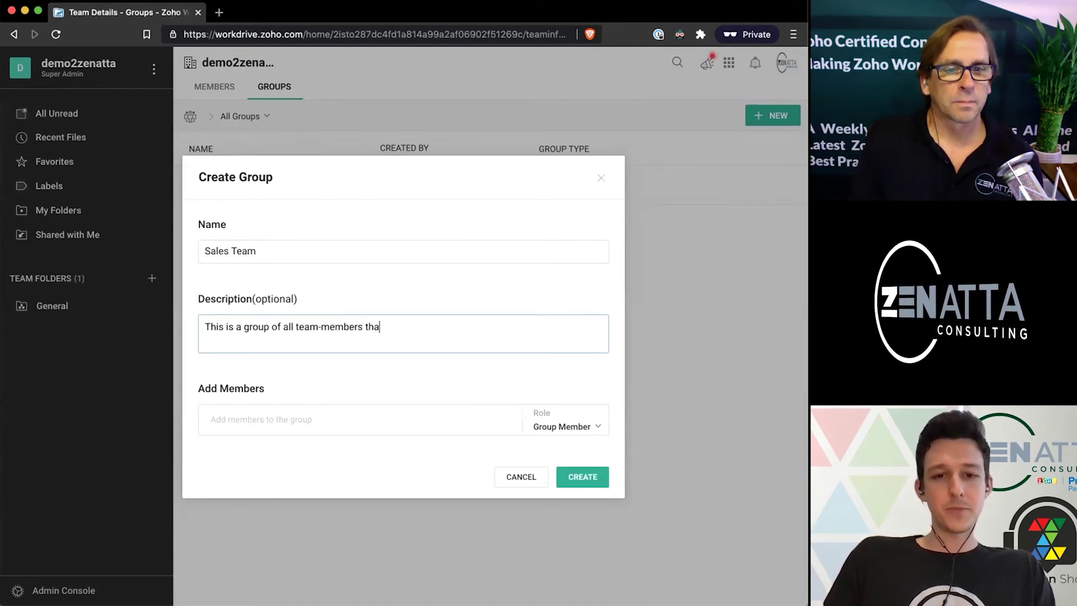
text(t partip)
text(i)
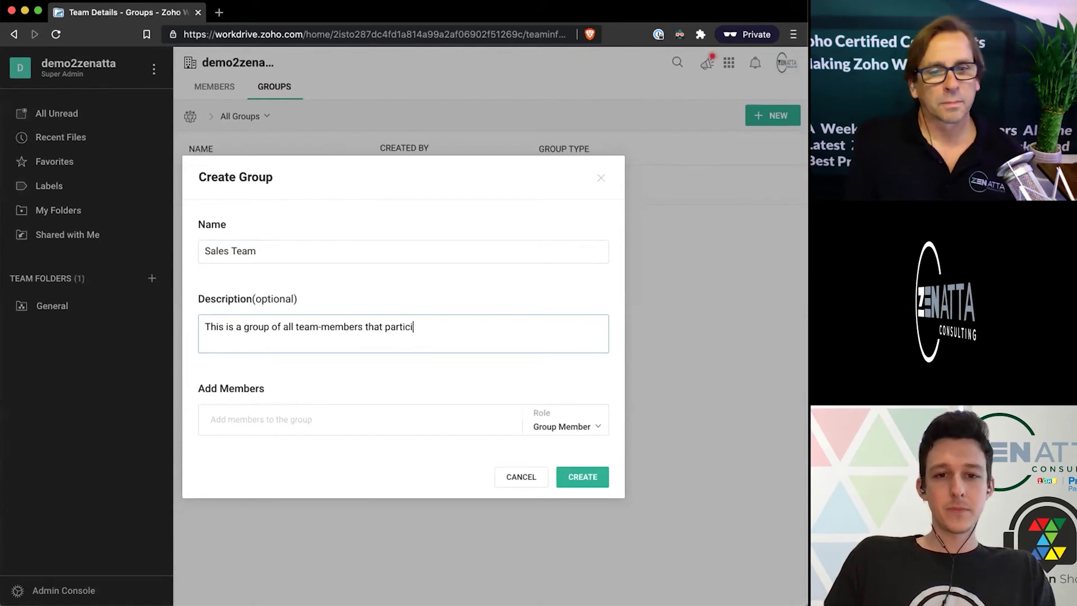
text(pate in sales a)
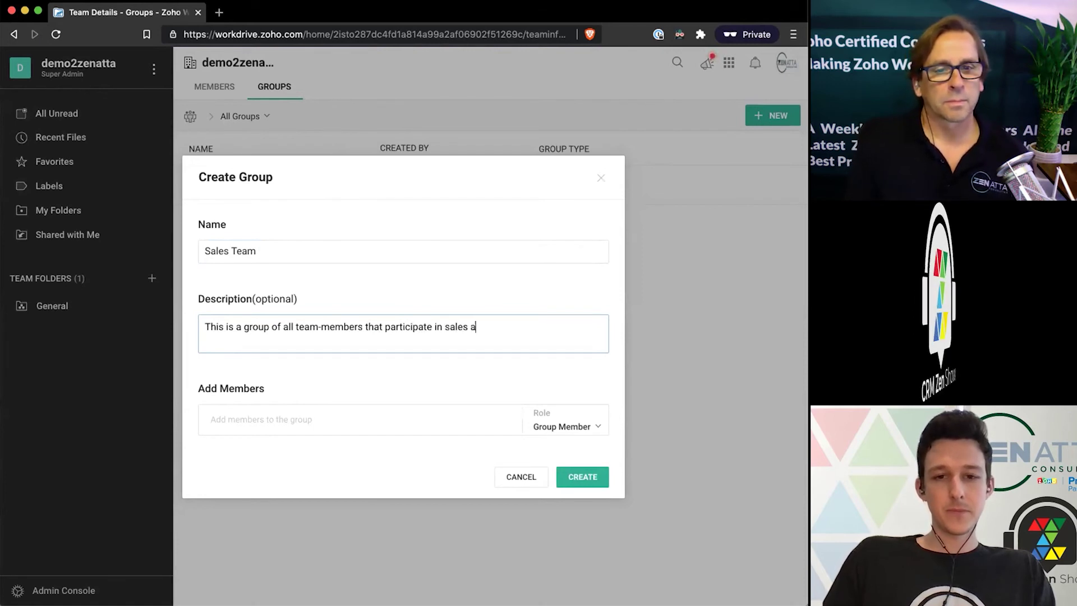
text(ctivities)
- Add the colleague as a Group Member and create the Sales Team group
click(327, 428)
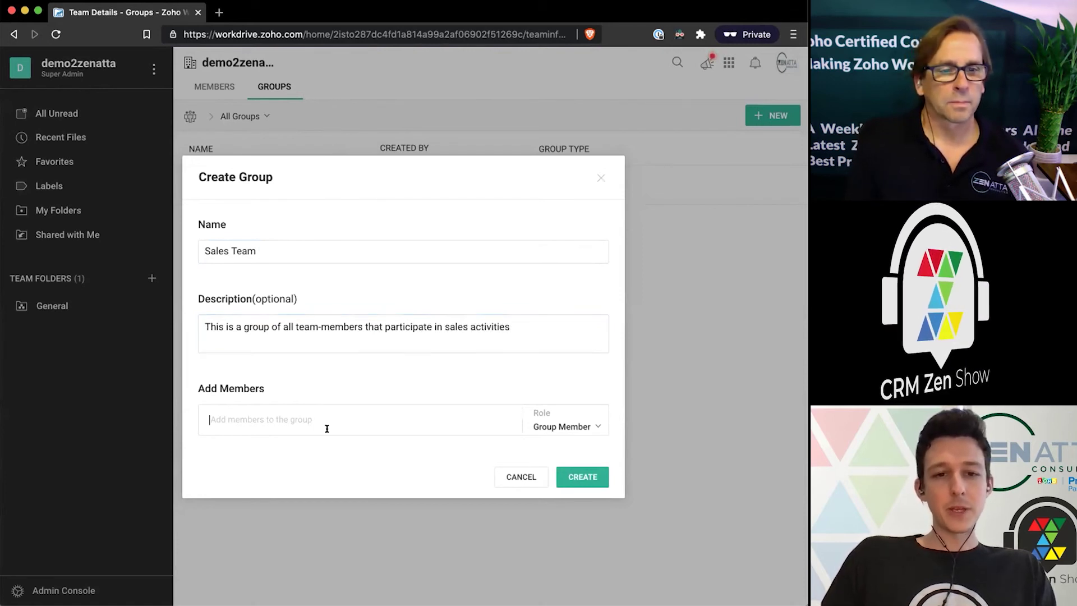
text(ben)
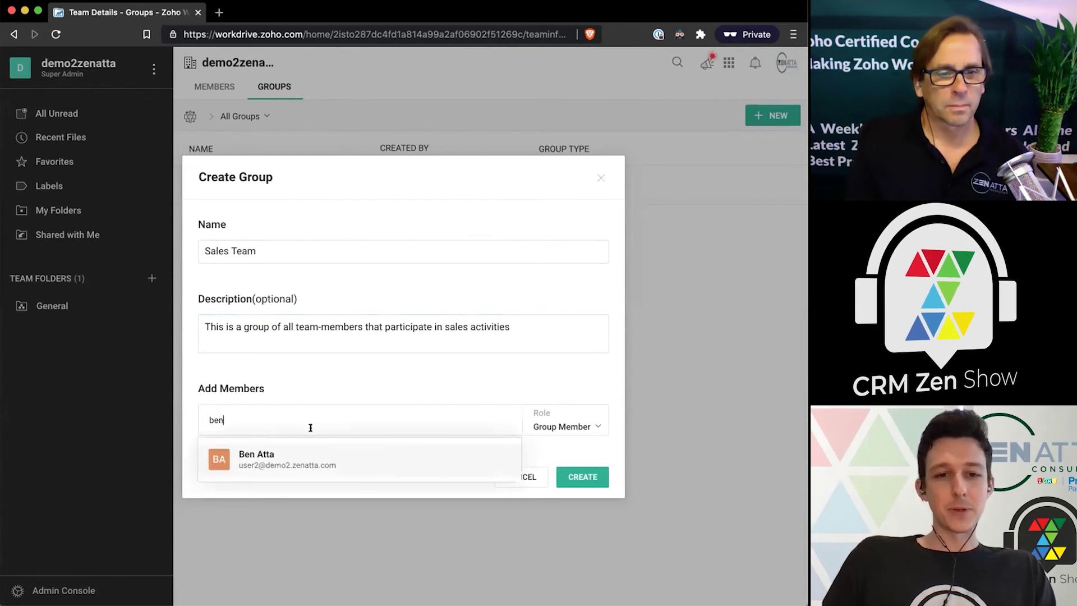
click(310, 452)
text(zen)
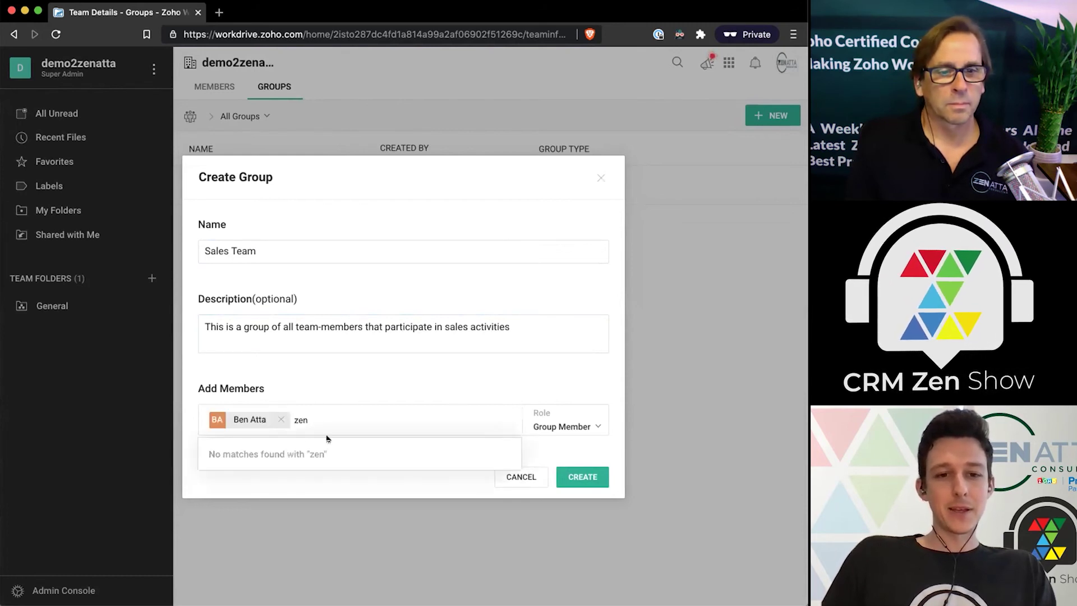
key(BackSpace)
key(BackSpace)
key(BackSpace)
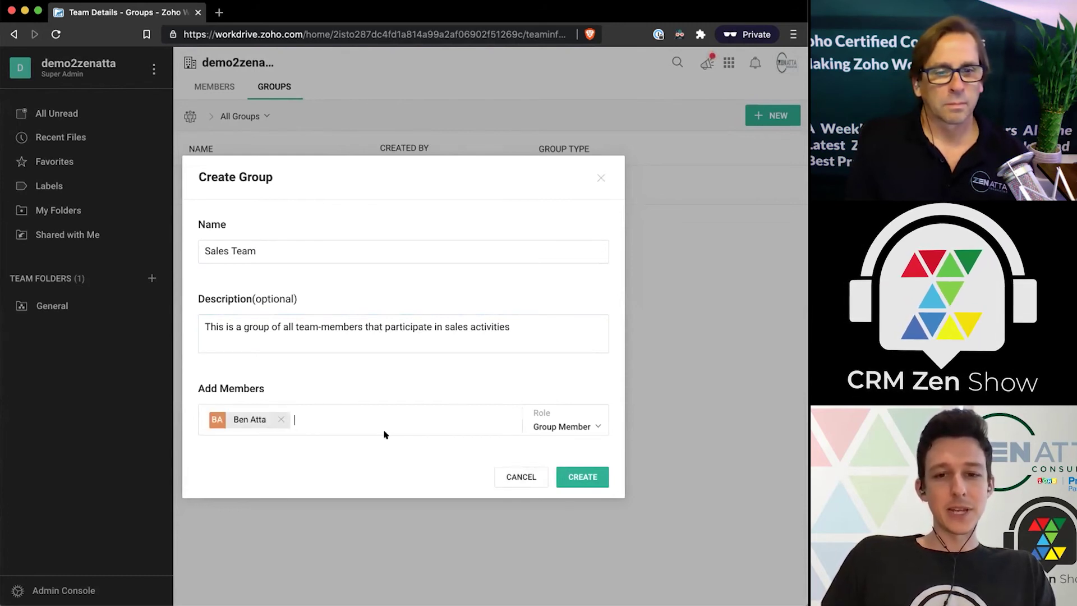
click(550, 424)
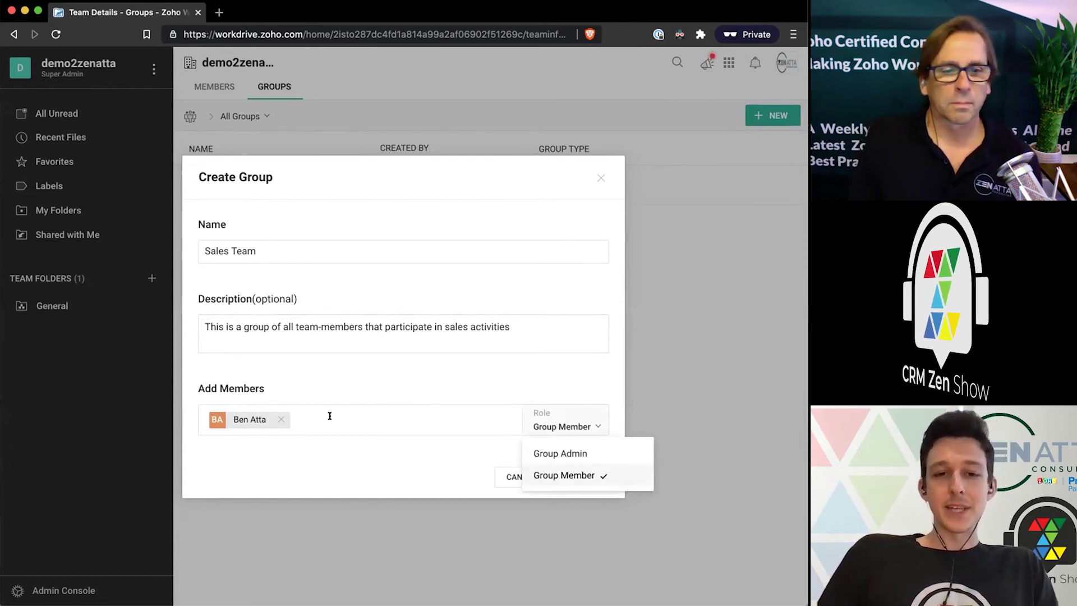
click(578, 471)
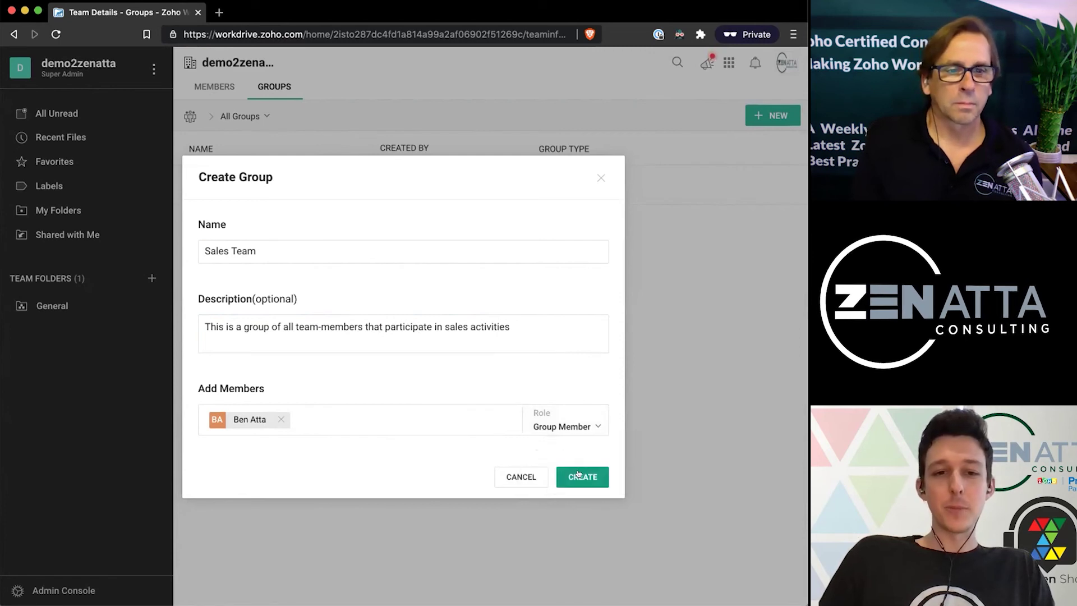
click(579, 476)
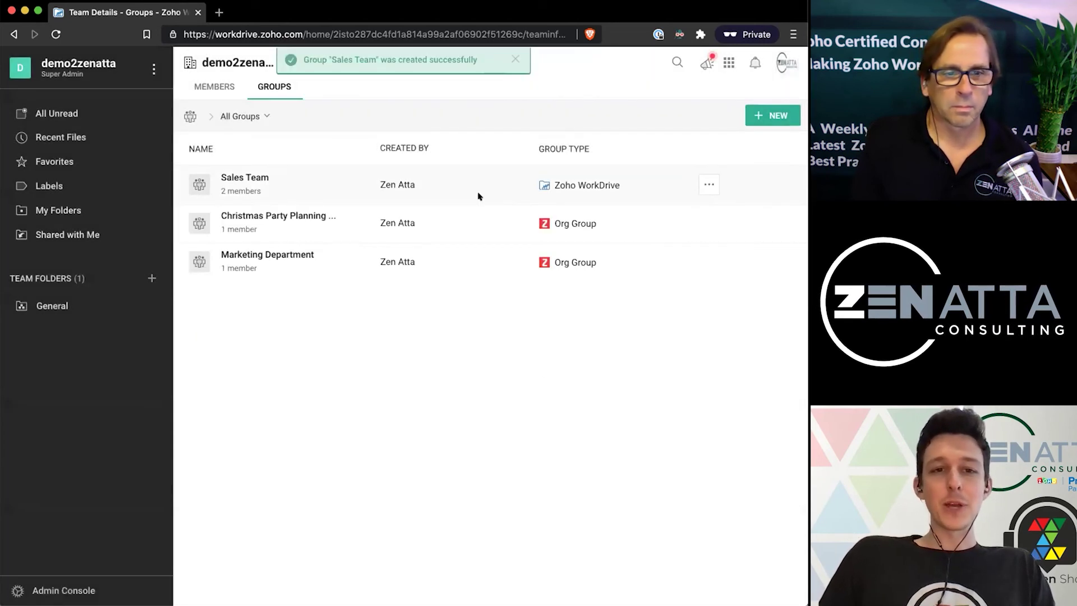